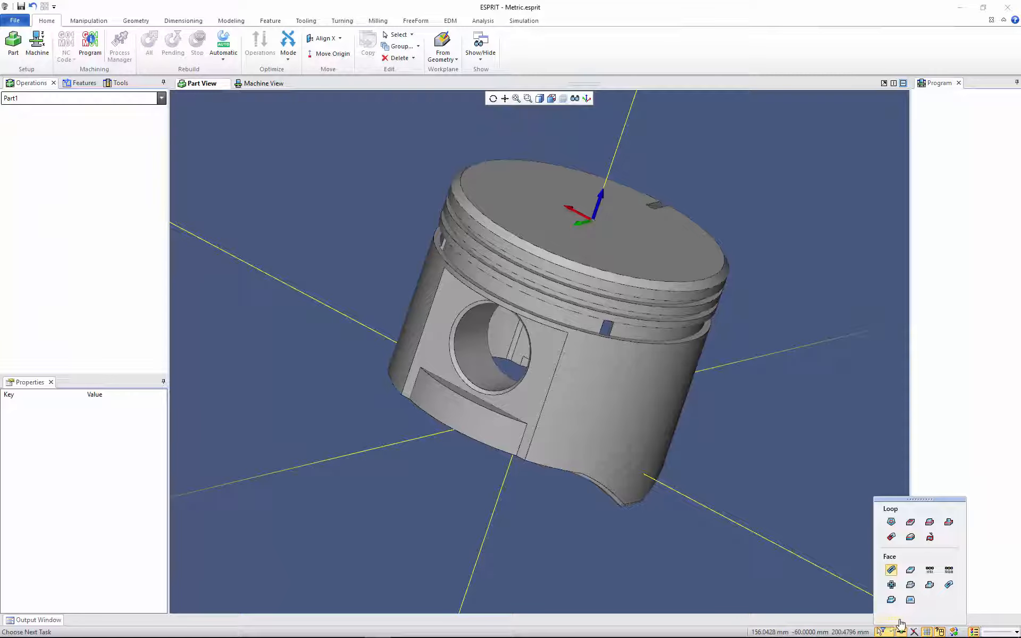
Set the edge propagation type to All Edges in the propagation options and accept
{"action": "left_click", "coordinate": [899, 620]}
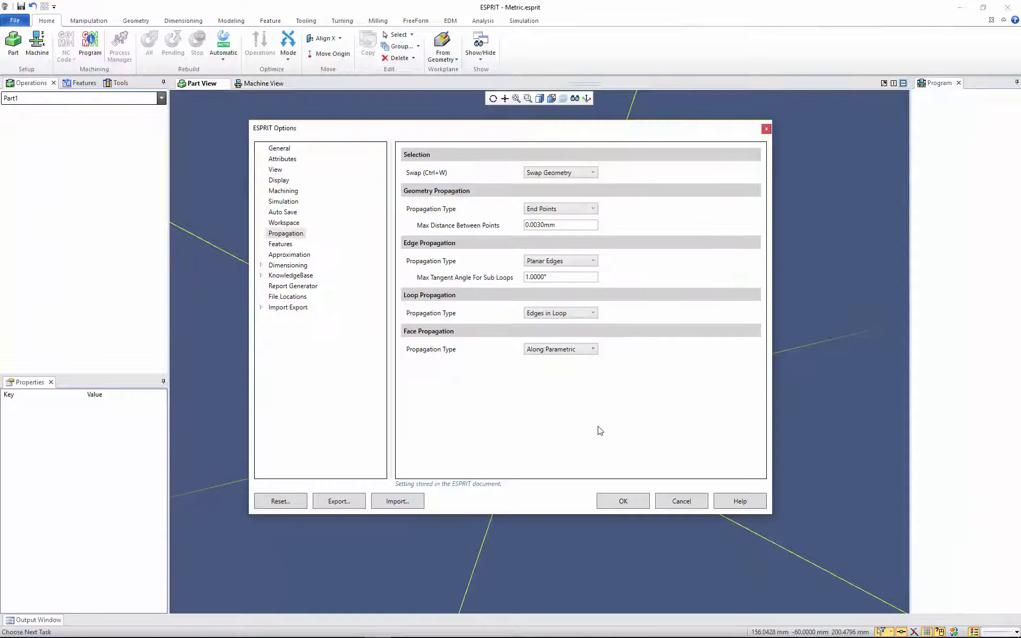
{"action": "left_click", "coordinate": [544, 261]}
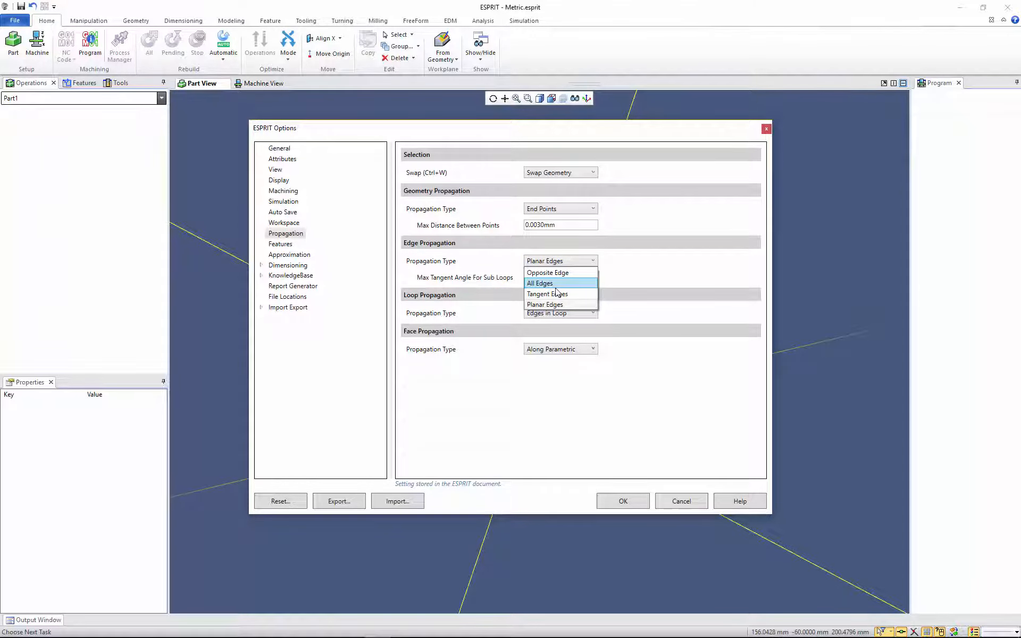
{"action": "left_click", "coordinate": [577, 305]}
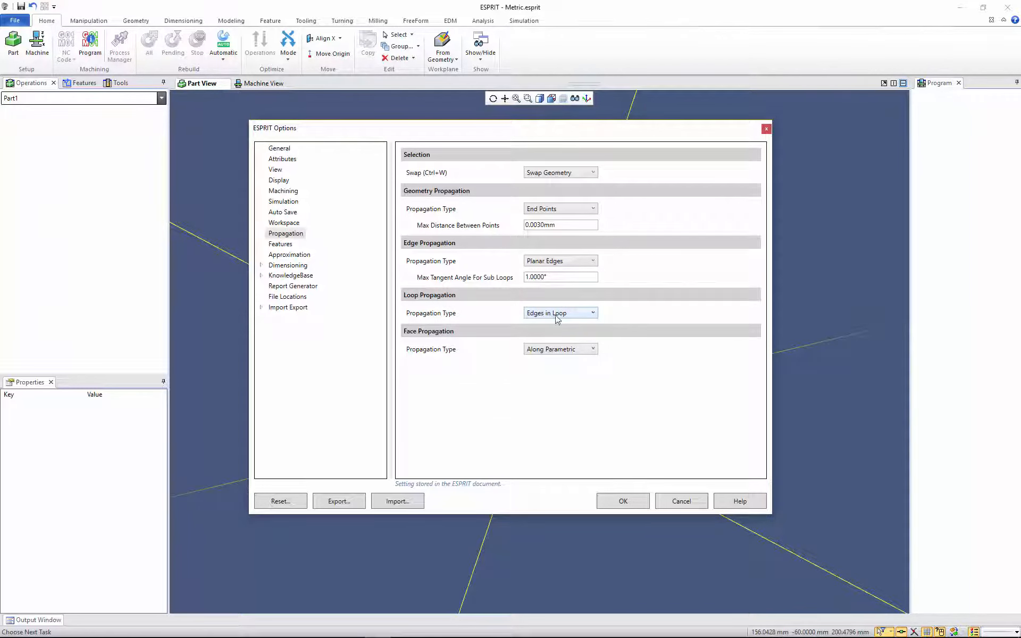
{"action": "left_click", "coordinate": [534, 262]}
{"action": "left_click", "coordinate": [535, 284]}
{"action": "left_click", "coordinate": [625, 503]}
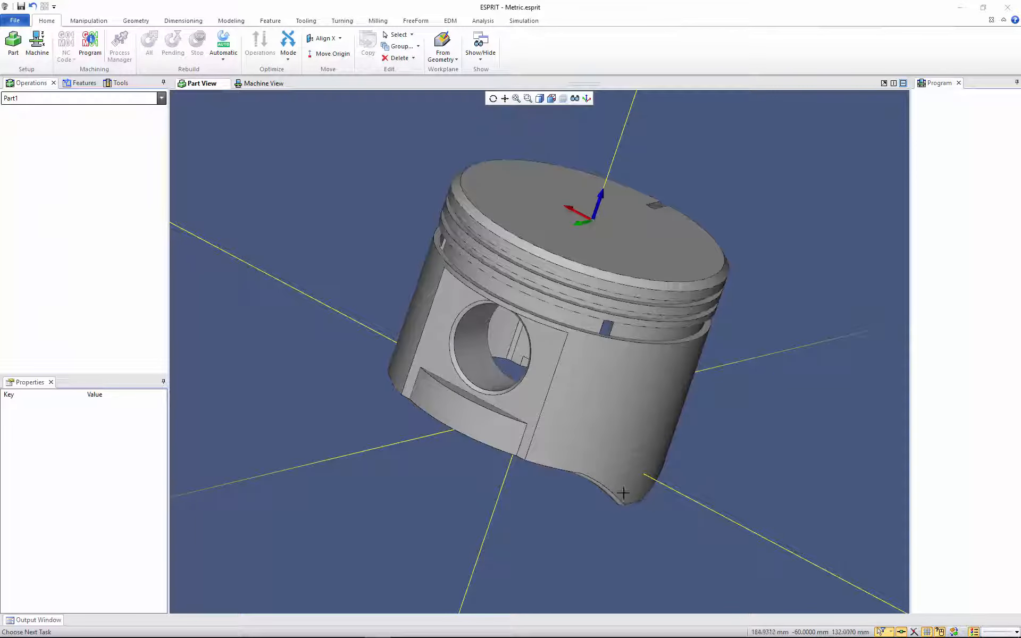
Select all edges propagated from the piston crown's front rim edge, inspect the highlighted edges around the notch, and clear the selection
{"action": "left_click", "coordinate": [582, 264]}
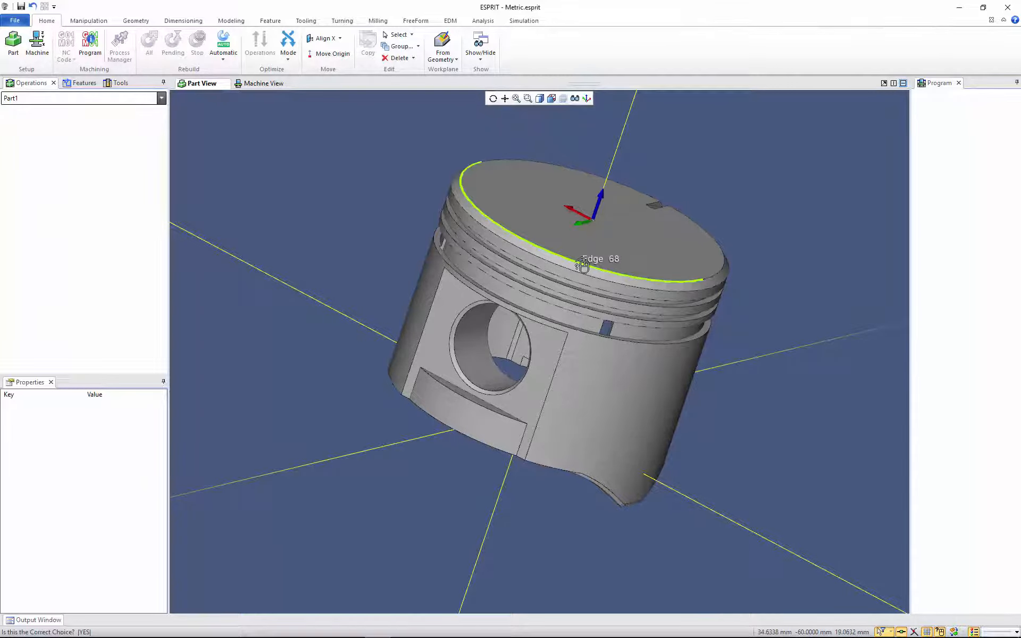
{"action": "left_click", "coordinate": [582, 265]}
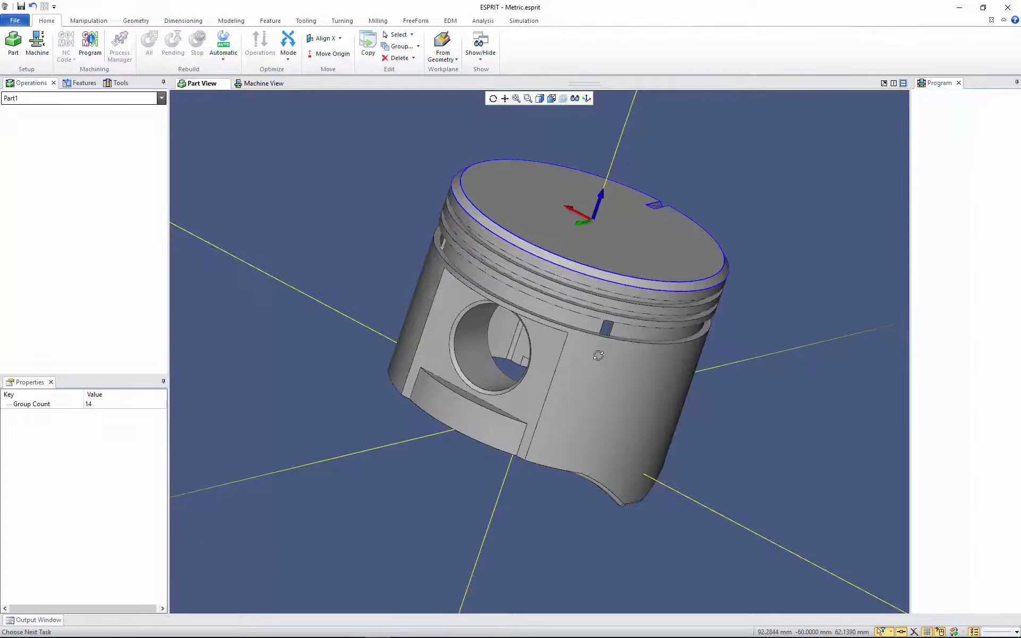
{"action": "middle_click_drag", "start_coordinate": [597, 353], "coordinate": [498, 360]}
{"action": "scroll", "coordinate": [652, 340], "scroll_direction": "up", "scroll_amount": 2}
{"action": "middle_click_drag", "start_coordinate": [652, 339], "coordinate": [583, 323], "text": "ctrl"}
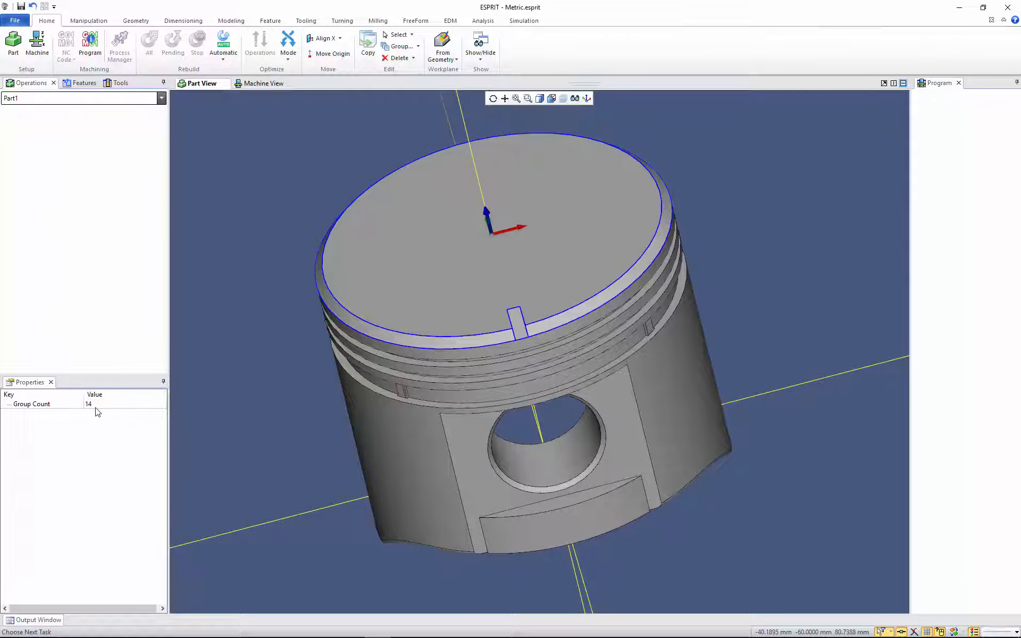
{"action": "left_click", "coordinate": [280, 127]}
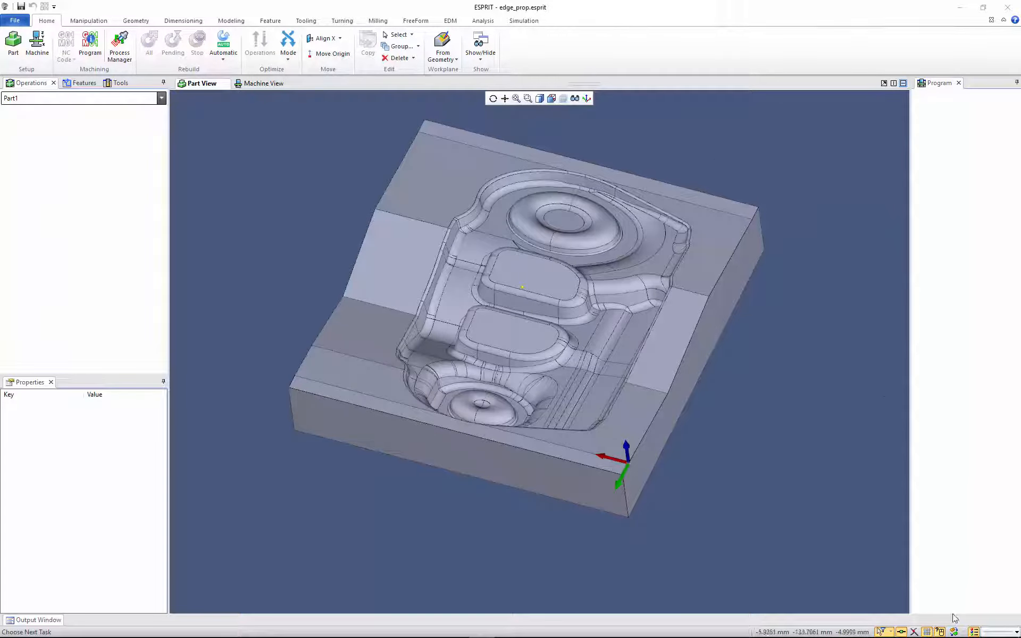
Set the edge propagation type to Tangent Edges for the edge_prop.esprit part
{"action": "left_click", "coordinate": [956, 632]}
{"action": "left_click", "coordinate": [902, 623]}
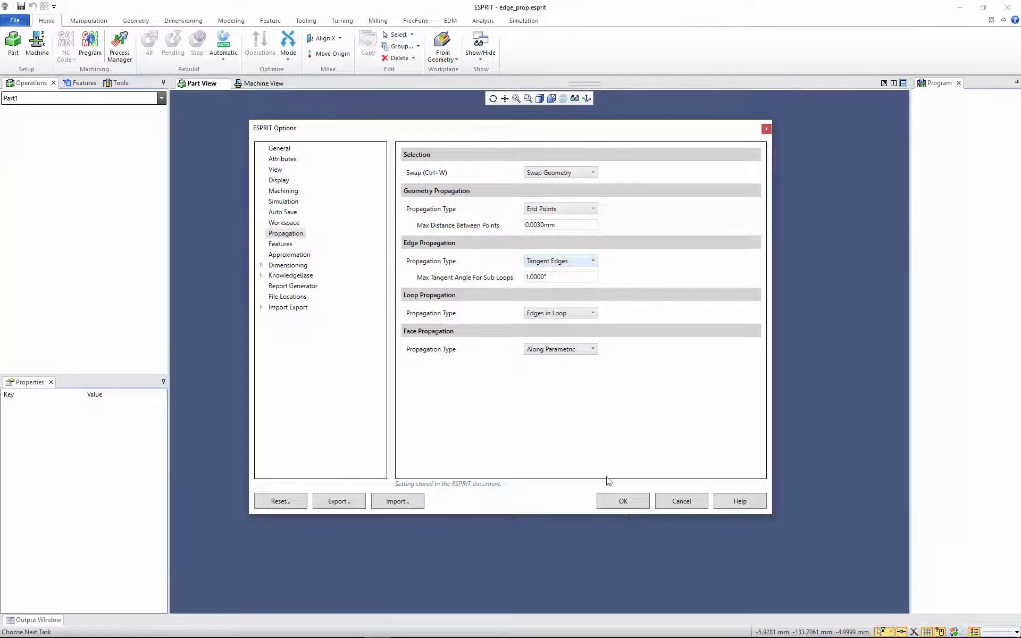
{"action": "left_click", "coordinate": [612, 500]}
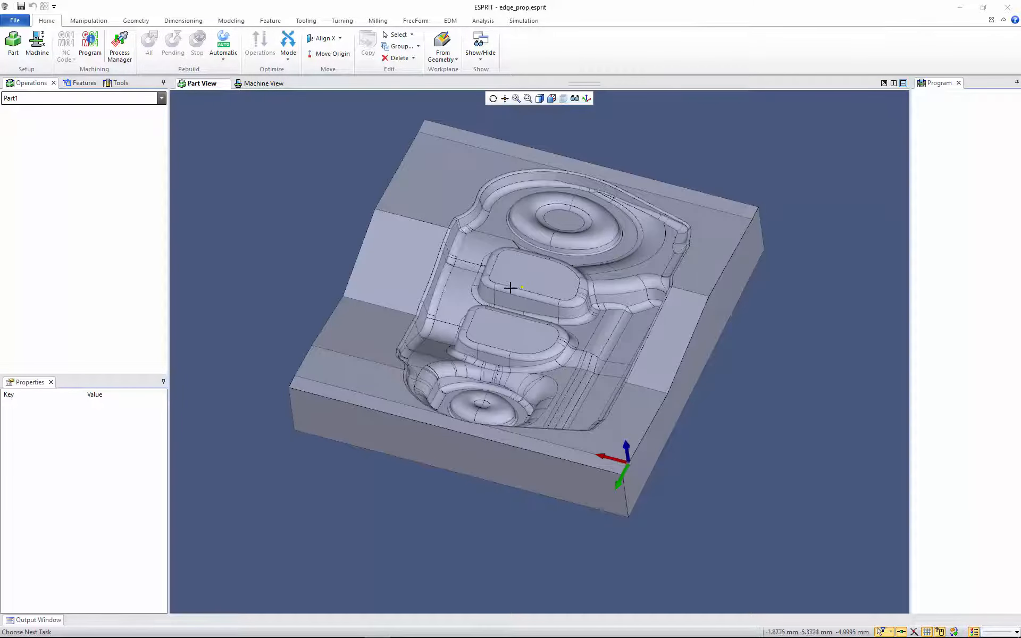
Select the tangent edge chain around the upper pad's flat face starting from its long front edge, and clear the selection
{"action": "scroll", "coordinate": [510, 287], "scroll_direction": "up", "scroll_amount": 5}
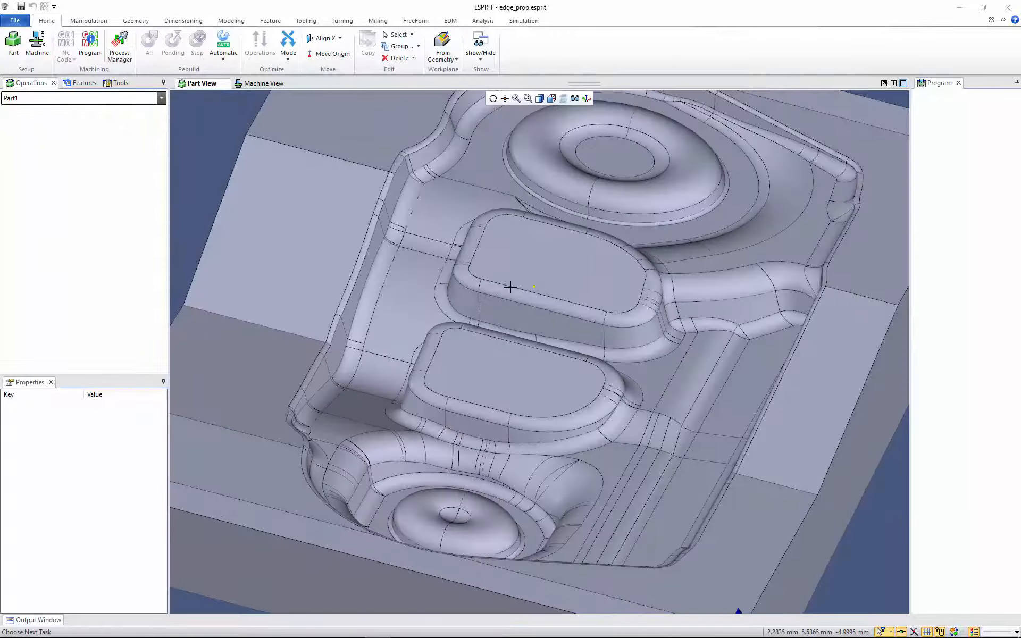
{"action": "left_click", "coordinate": [510, 287]}
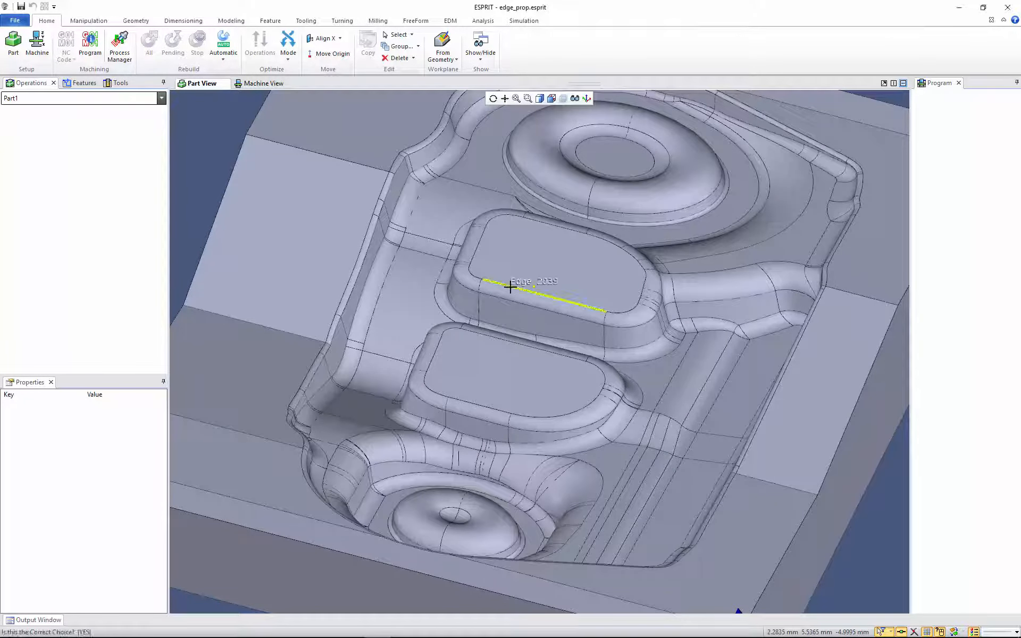
{"action": "left_click", "coordinate": [510, 287]}
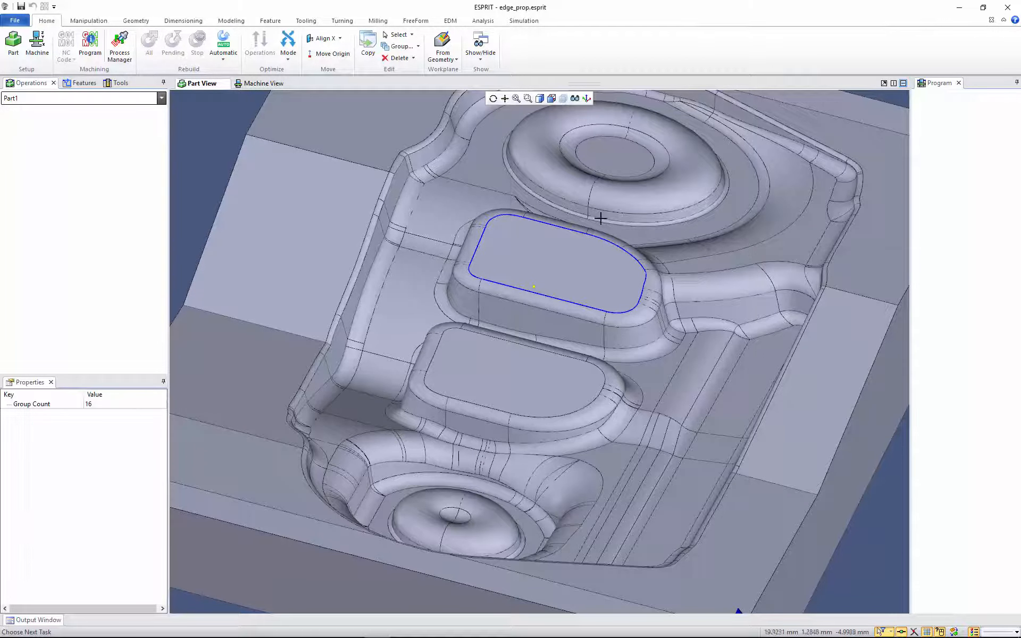
{"action": "left_click", "coordinate": [209, 147]}
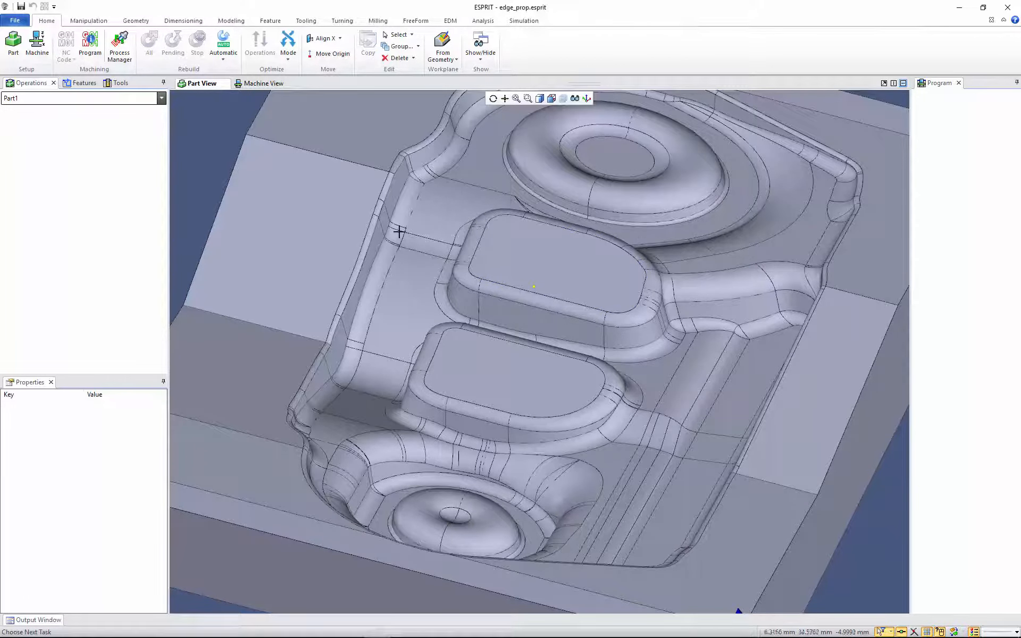
Select separate edges of the upper pad's outline one by one: the rear corner arc, the far side curve and the long front edge
{"action": "left_click", "coordinate": [503, 216]}
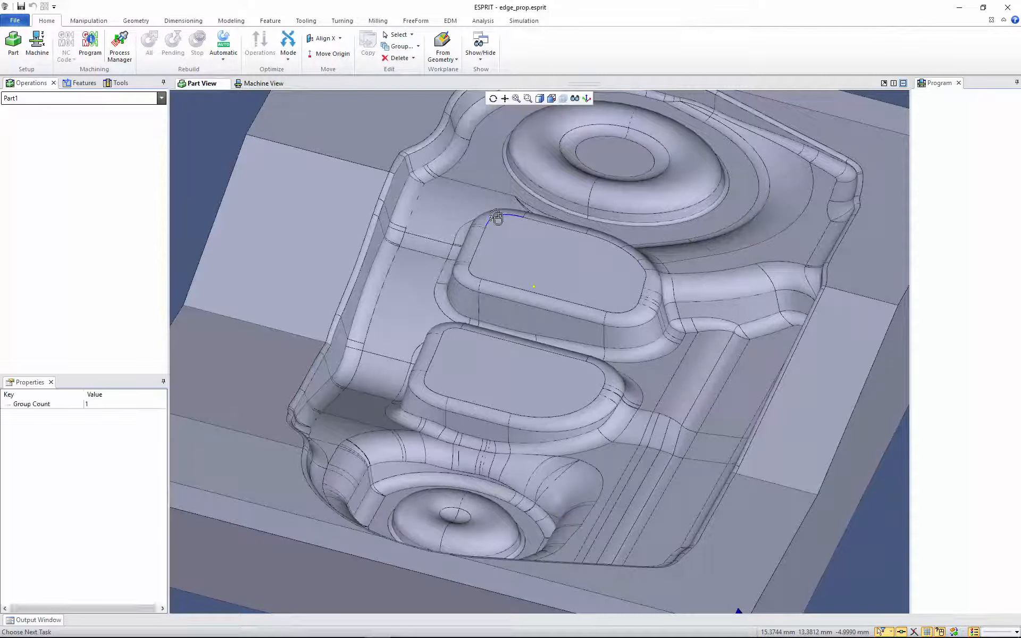
{"action": "left_click", "coordinate": [642, 265]}
{"action": "left_click", "coordinate": [642, 265]}
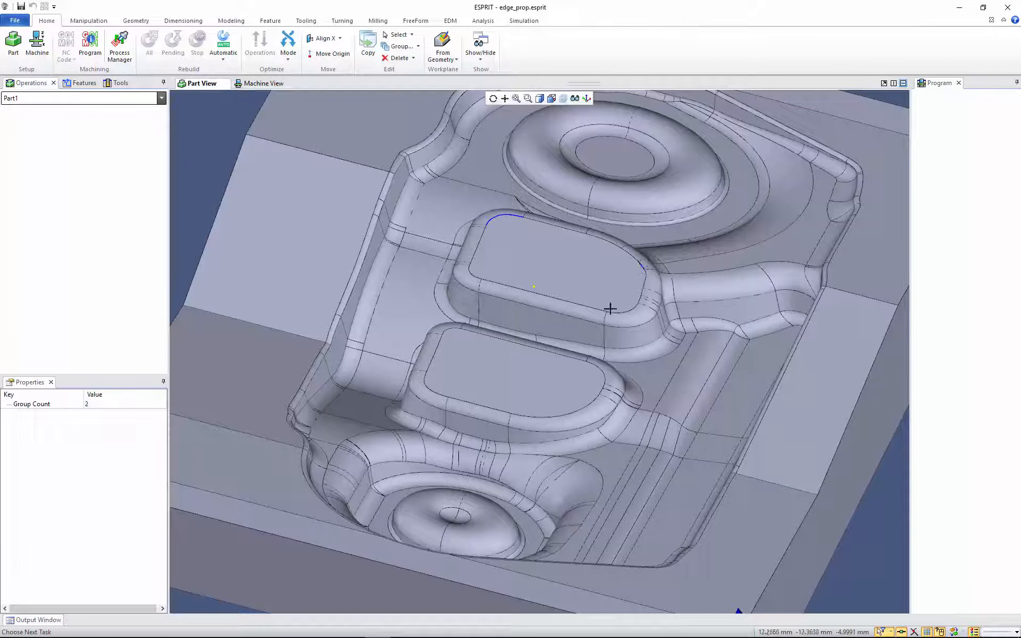
{"action": "left_click", "coordinate": [542, 295]}
{"action": "left_click", "coordinate": [542, 294]}
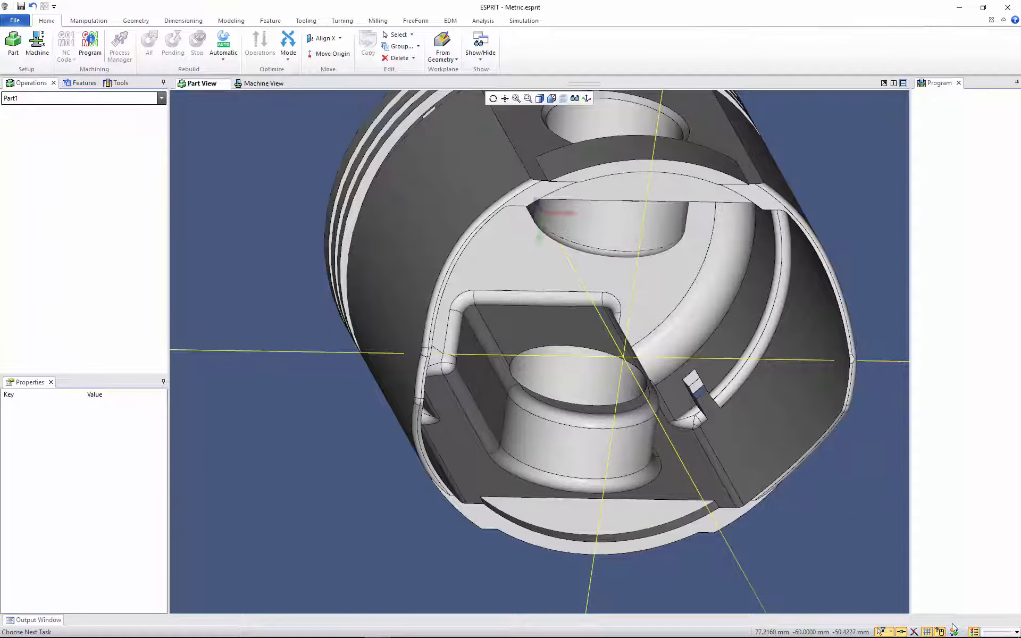
Set the edge propagation type to Planar Edges for the piston in Metric.esprit
{"action": "left_click", "coordinate": [954, 632]}
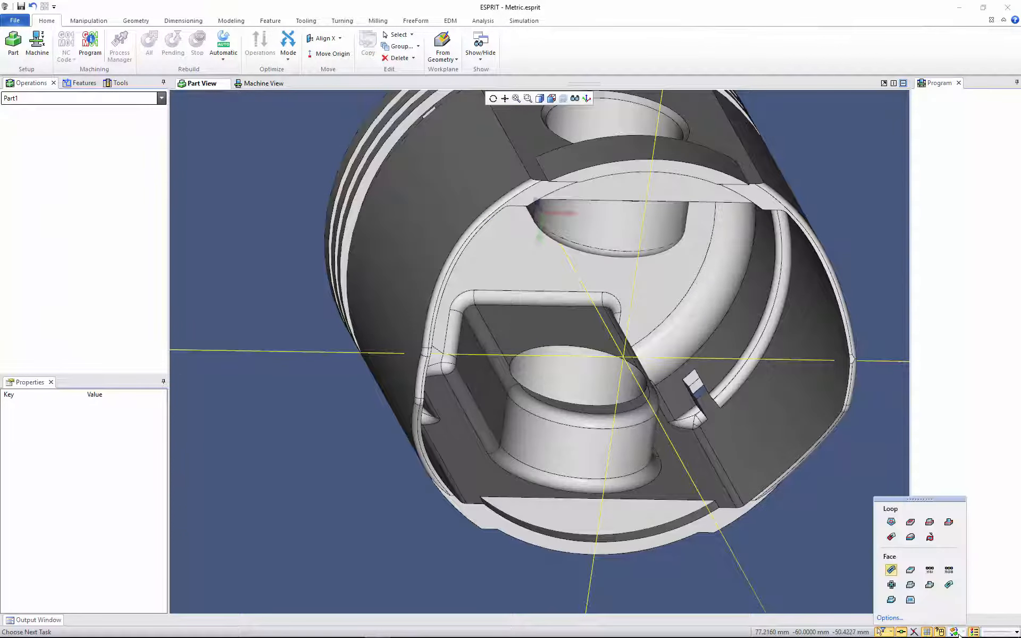
{"action": "left_click", "coordinate": [896, 622]}
{"action": "left_click", "coordinate": [551, 261]}
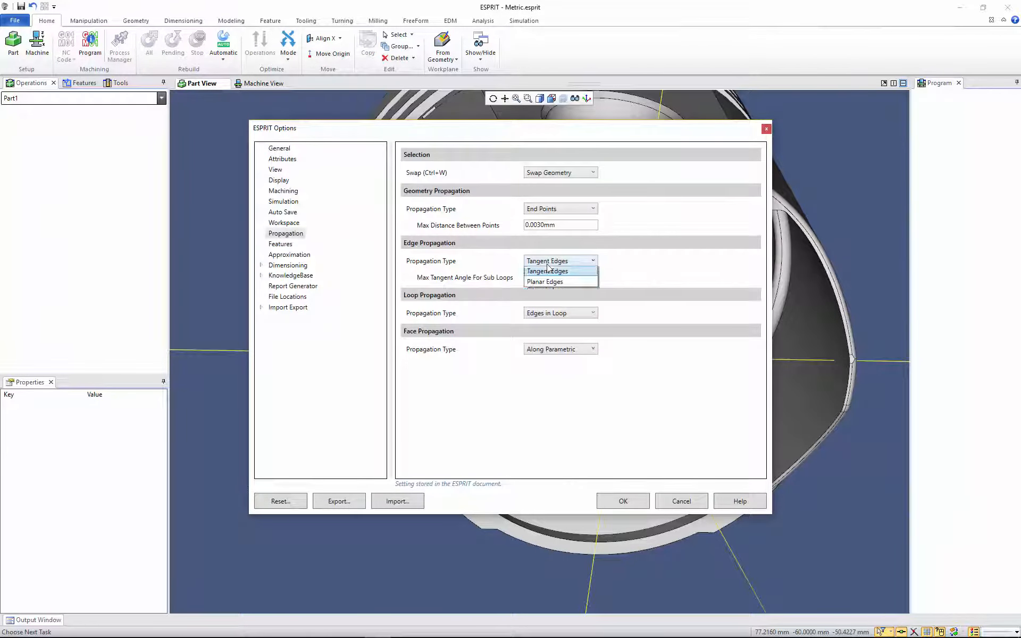
{"action": "left_click", "coordinate": [547, 305]}
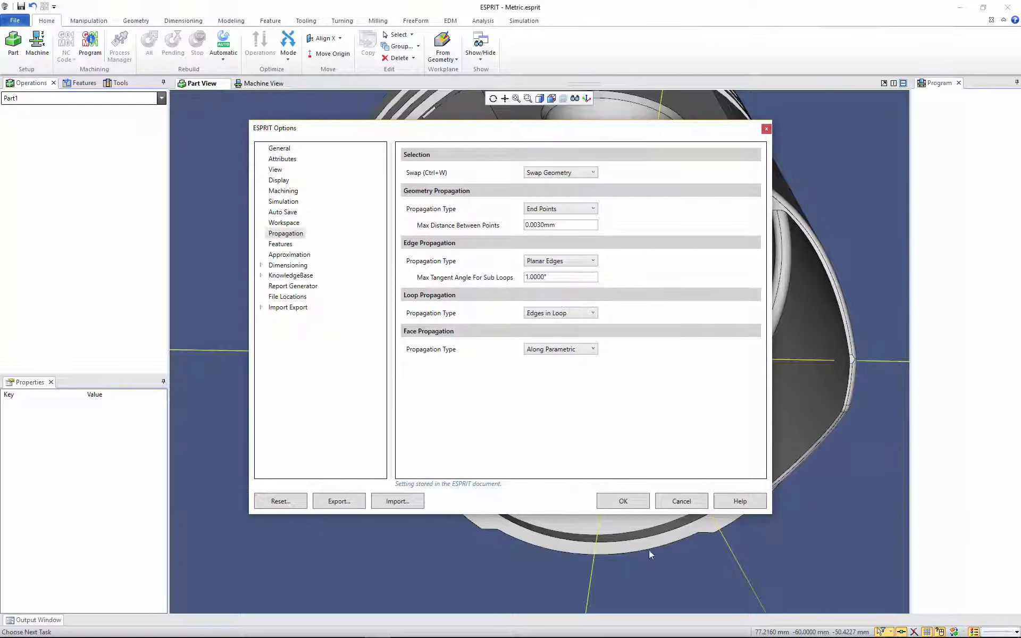
{"action": "left_click", "coordinate": [623, 501]}
Select the planar edges propagated from the piston crown's front rim edge, inspect them around the notch, and clear the selection
{"action": "scroll", "coordinate": [504, 288], "scroll_direction": "down", "scroll_amount": 3}
{"action": "middle_click_drag", "start_coordinate": [505, 288], "coordinate": [598, 313]}
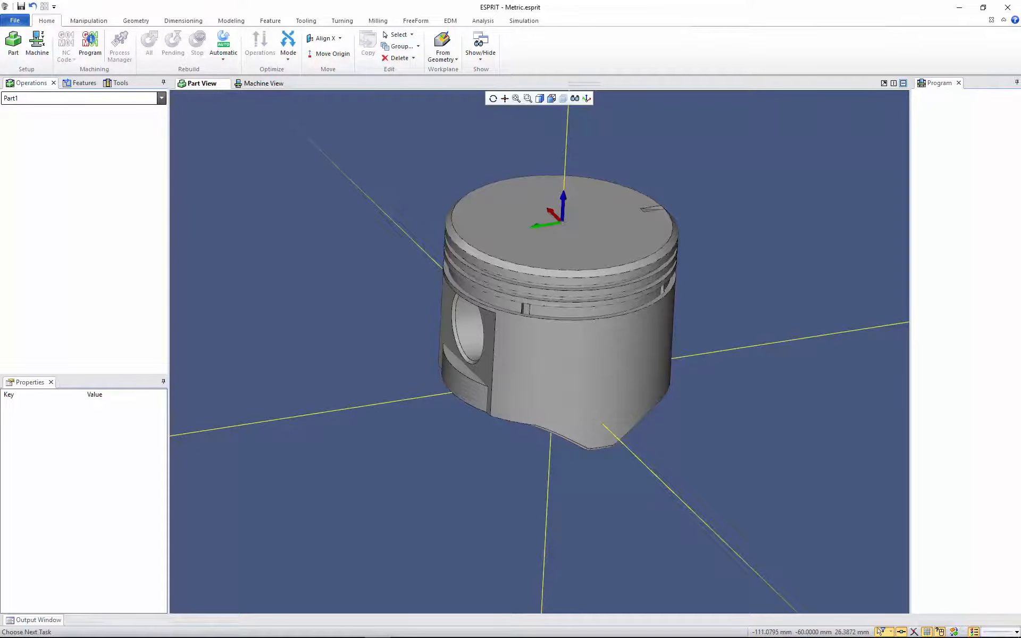
{"action": "scroll", "coordinate": [530, 271], "scroll_direction": "up", "scroll_amount": 3}
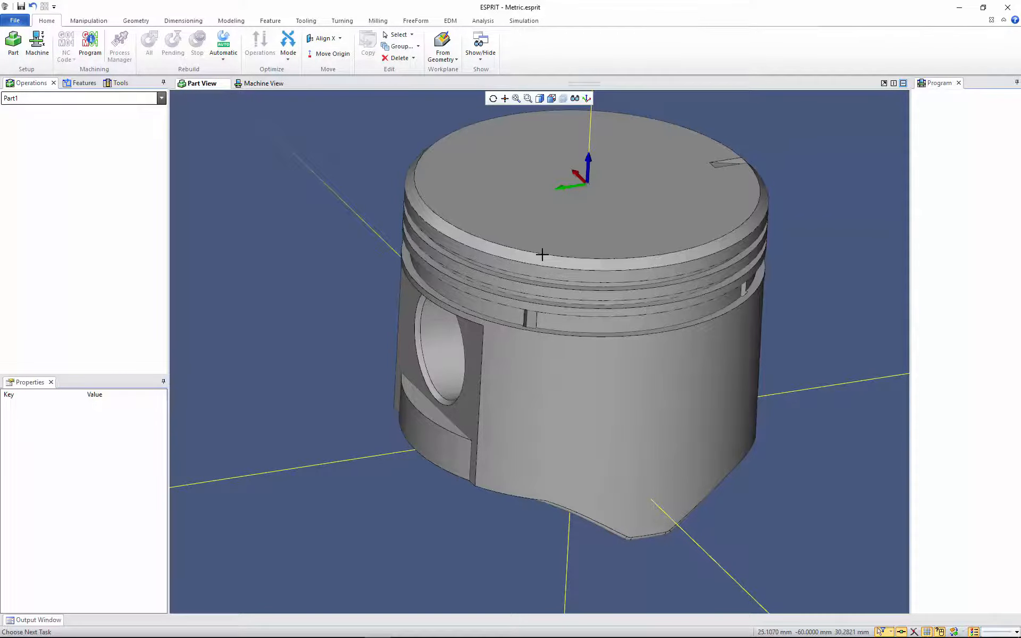
{"action": "left_click", "coordinate": [542, 254]}
{"action": "middle_click_drag", "start_coordinate": [777, 342], "coordinate": [757, 267]}
{"action": "scroll", "coordinate": [759, 296], "scroll_direction": "up", "scroll_amount": 5}
{"action": "scroll", "coordinate": [750, 344], "scroll_direction": "down", "scroll_amount": 5}
{"action": "key", "text": "Escape"}
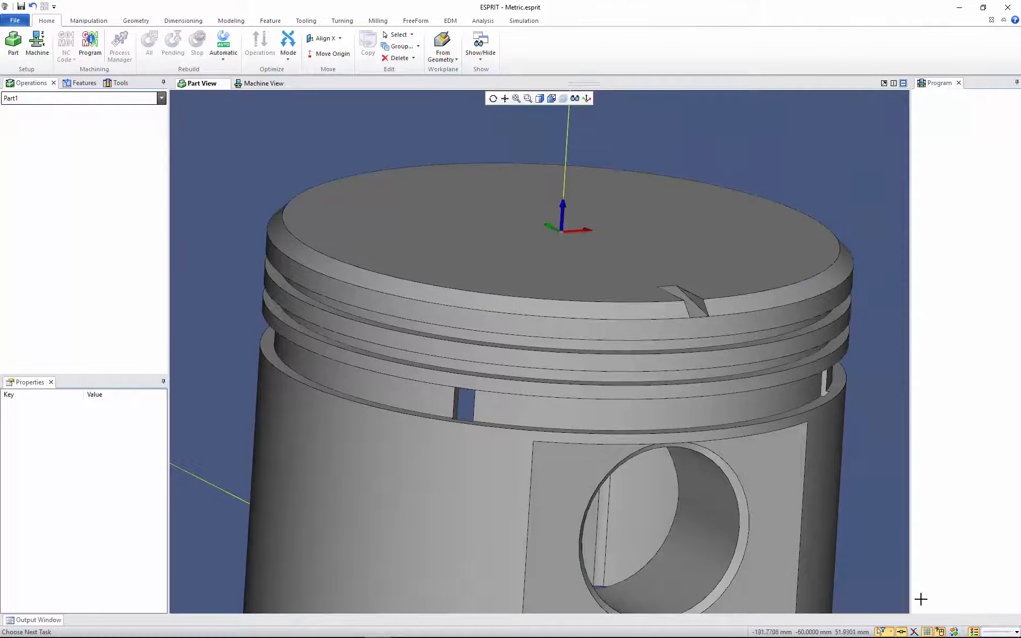
Check the loop propagation type in the propagation options and accept Edges in Loop
{"action": "left_click", "coordinate": [962, 631]}
{"action": "left_click", "coordinate": [887, 619]}
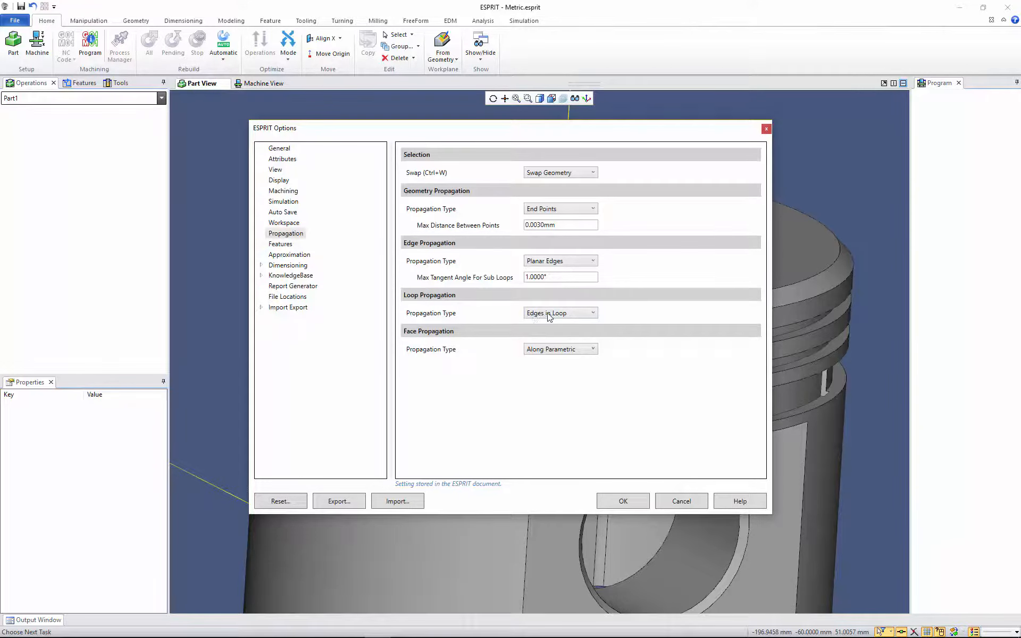
{"action": "left_click", "coordinate": [645, 500]}
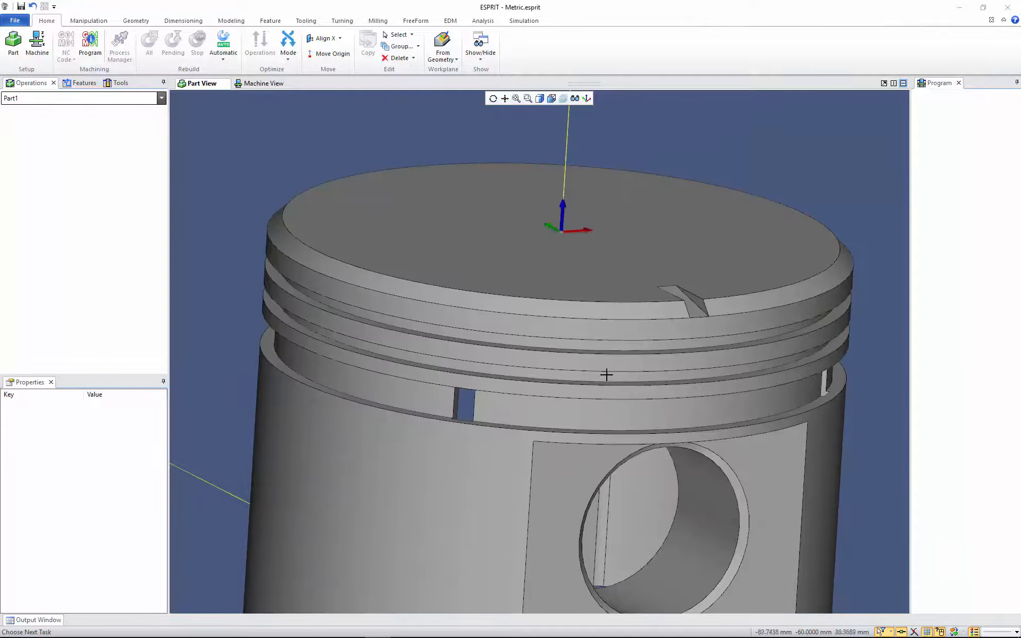
Select all edges of the piston skirt loop that borders the flat pin-hole face, and inspect the resulting chain around the part
{"action": "middle_click_drag", "start_coordinate": [607, 372], "coordinate": [563, 147]}
{"action": "middle_click_drag", "start_coordinate": [581, 294], "coordinate": [393, 201]}
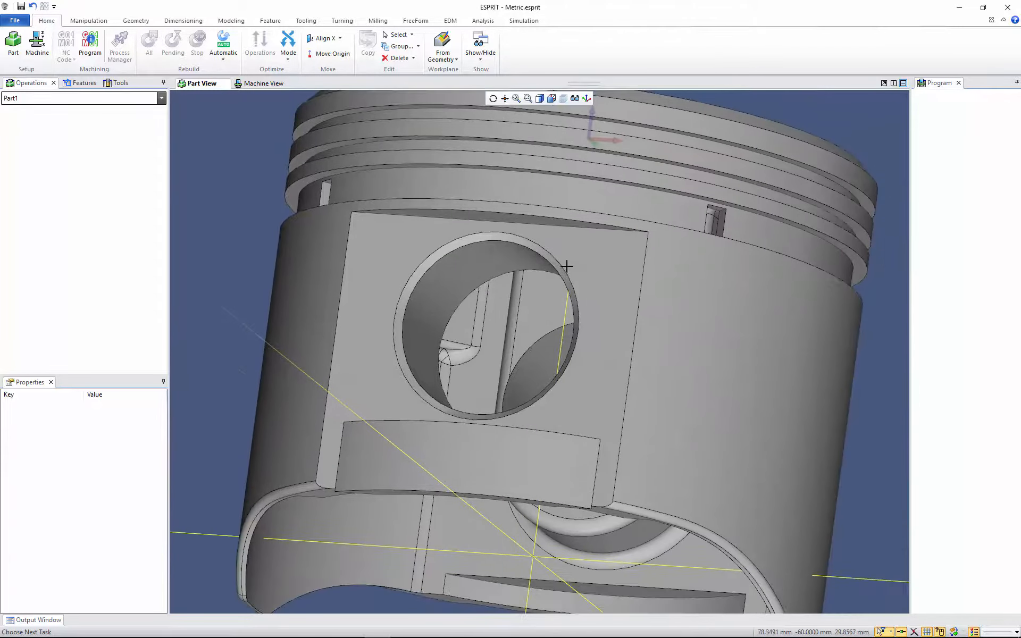
{"action": "left_click", "coordinate": [638, 318]}
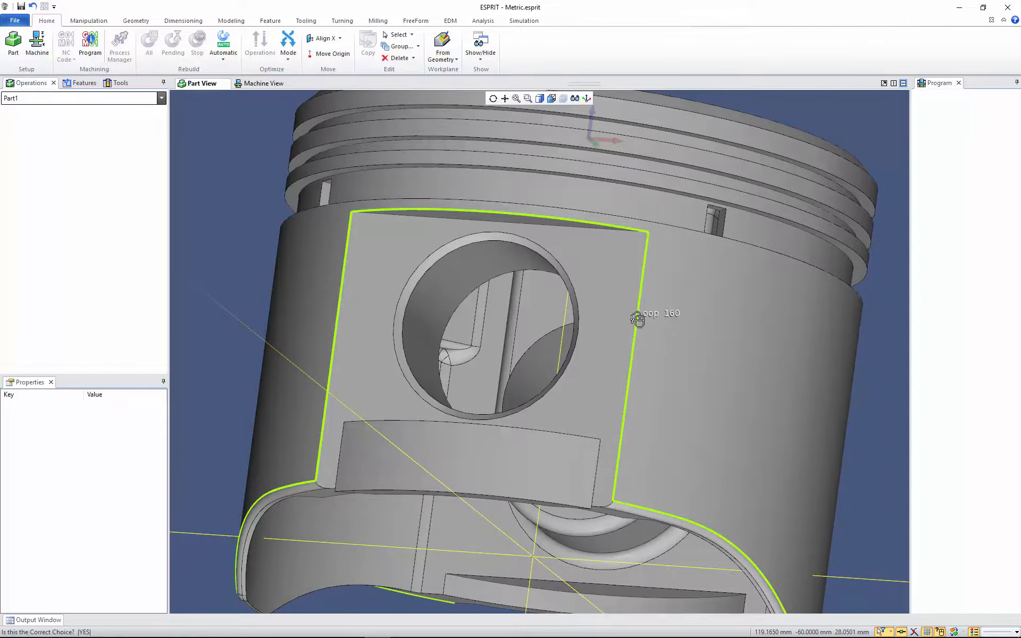
{"action": "left_click", "coordinate": [638, 319]}
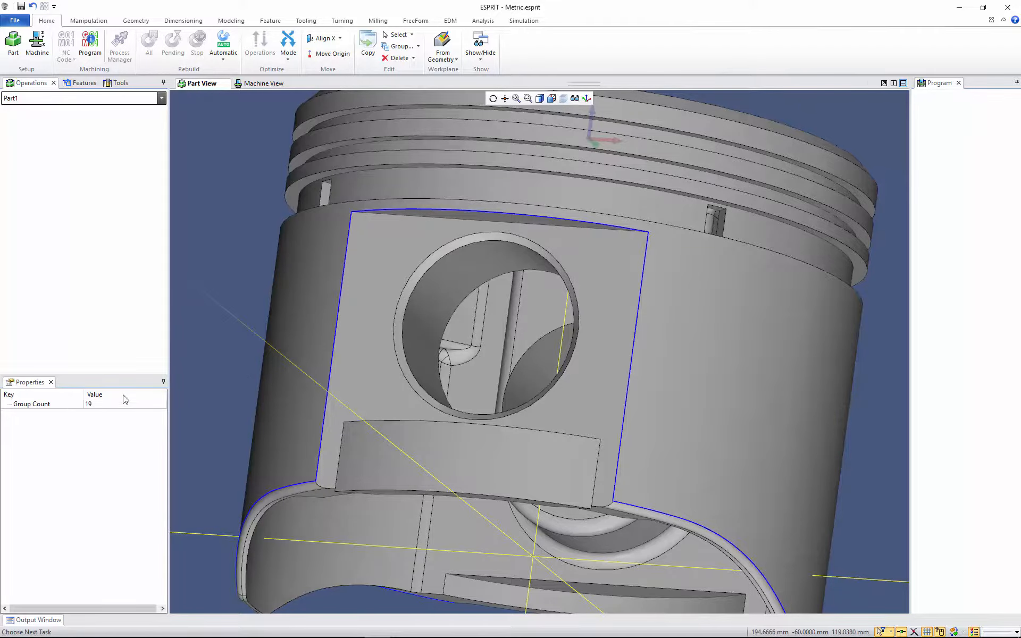
{"action": "middle_click_drag", "start_coordinate": [588, 337], "coordinate": [602, 201]}
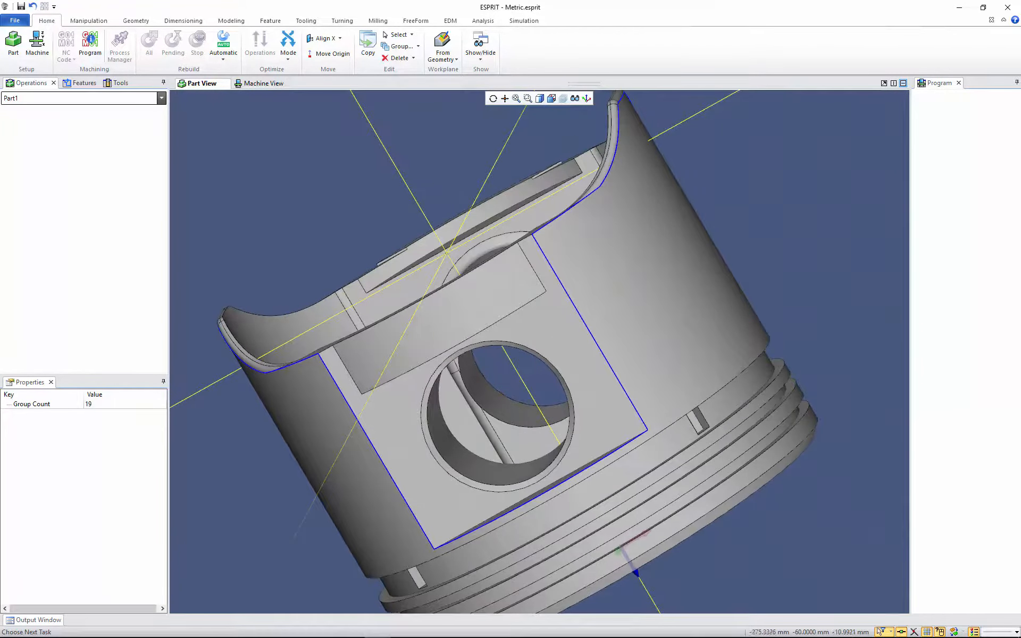